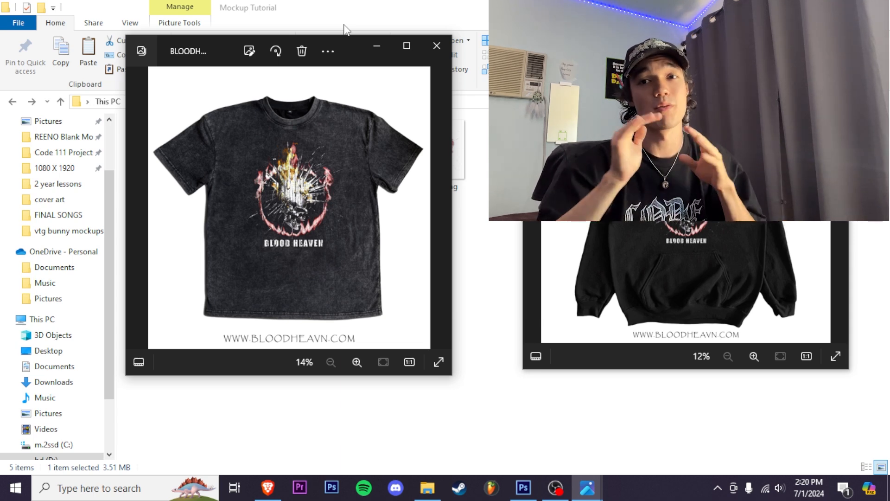
Return to File Explorer and open the Black Washed Tee Mockup Pack folder.
left_click(352, 427)
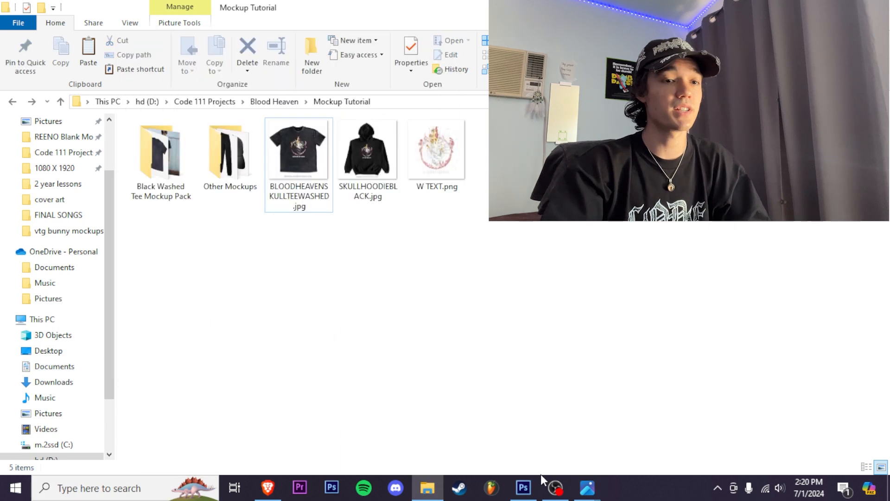
left_click(528, 492)
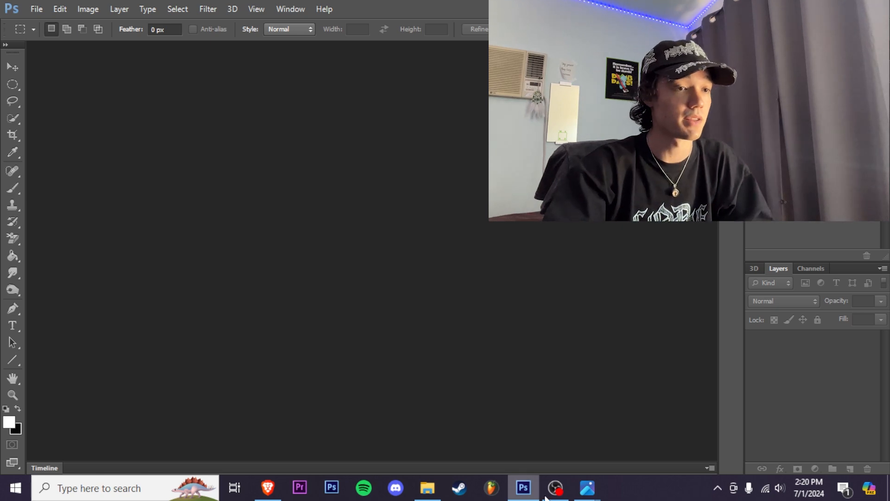
left_click(427, 487)
double_click(160, 155)
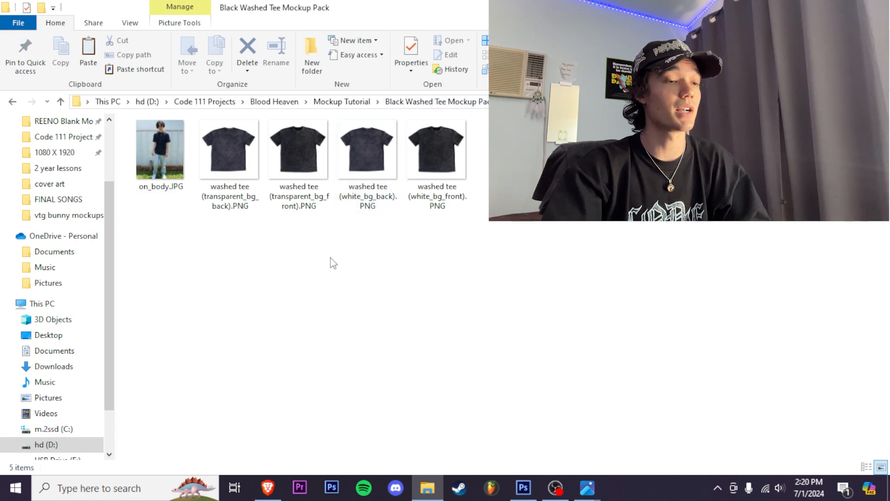
Switch to the browser and look through the Custom T-Shirt Measurements (+Bonus Mockups) Gumroad page down to its description.
left_click(268, 487)
left_click(232, 13)
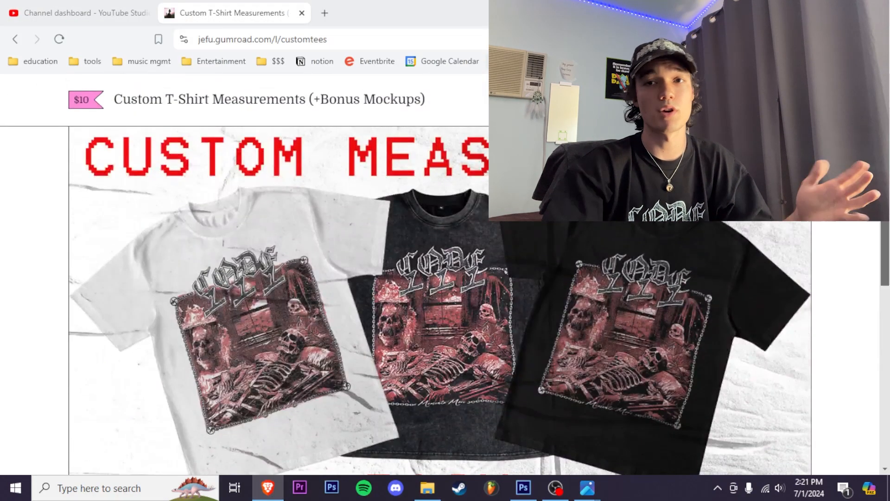
scroll(308, 201, "down", 8)
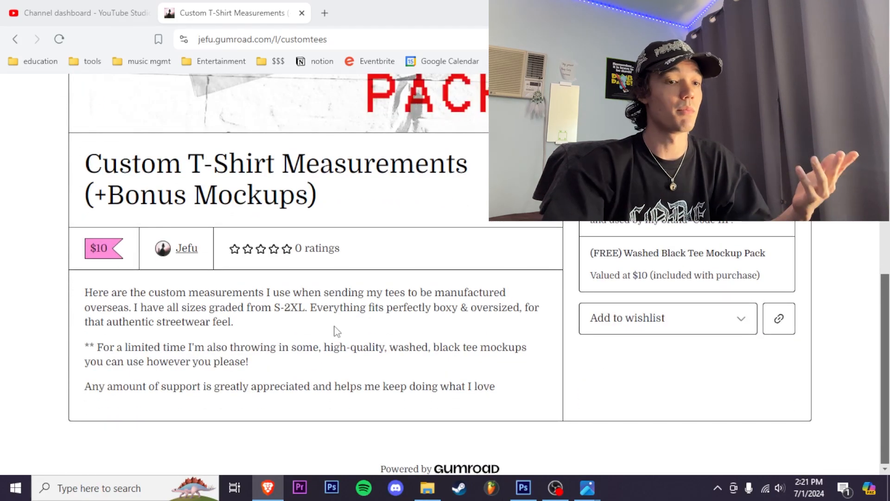
Open washed tee (transparent_bg_front).PNG from File Explorer in Photoshop and place W TEXT.png from the Mockup Tutorial folder on it.
left_click(439, 496)
left_click(299, 148)
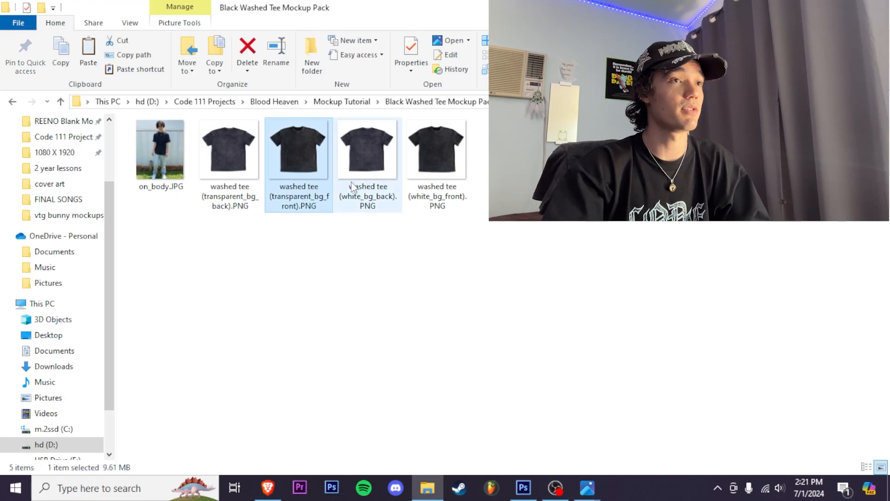
left_click_drag(287, 158, 349, 181)
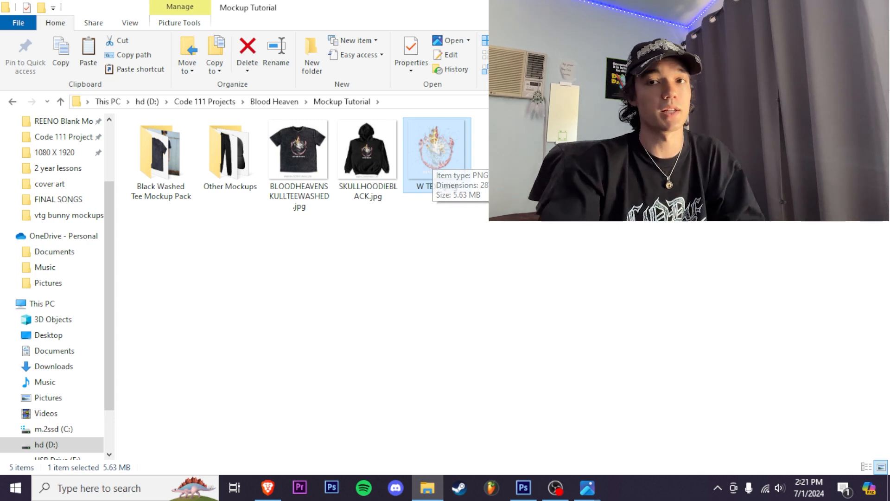
key("alt+Tab")
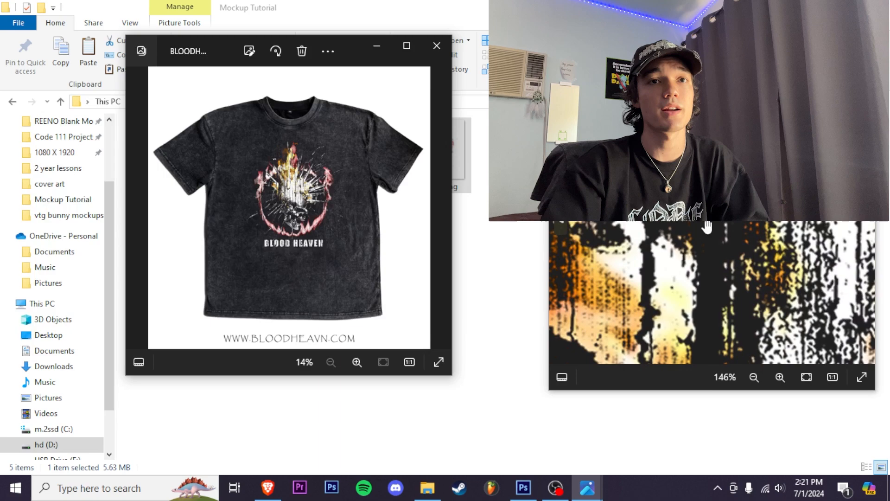
left_click_drag(462, 153, 373, 241)
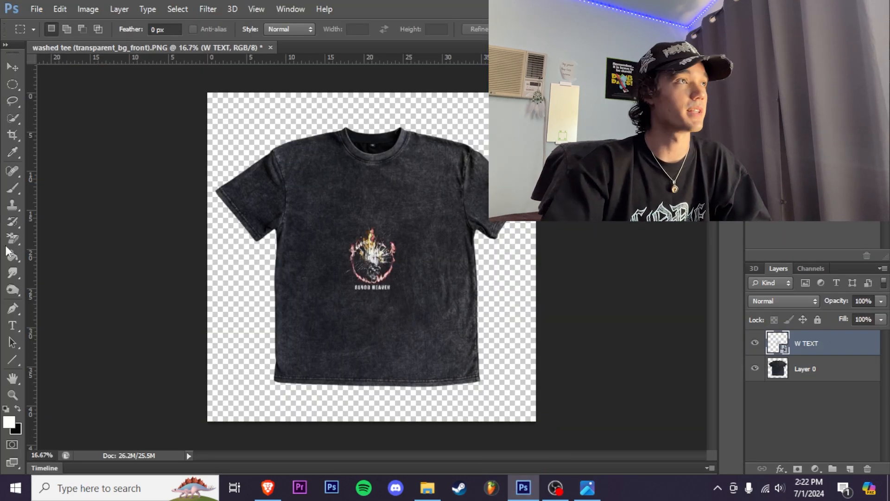
Try scaling the W TEXT artwork to about 387% so it covers the whole shirt front, and undo the transform.
left_click(13, 67)
key("ctrl+t")
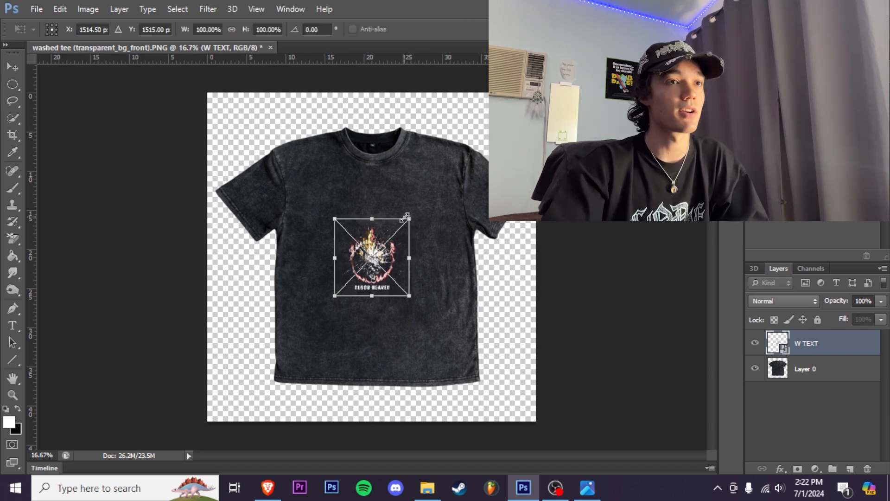
left_click_drag(408, 217, 446, 178)
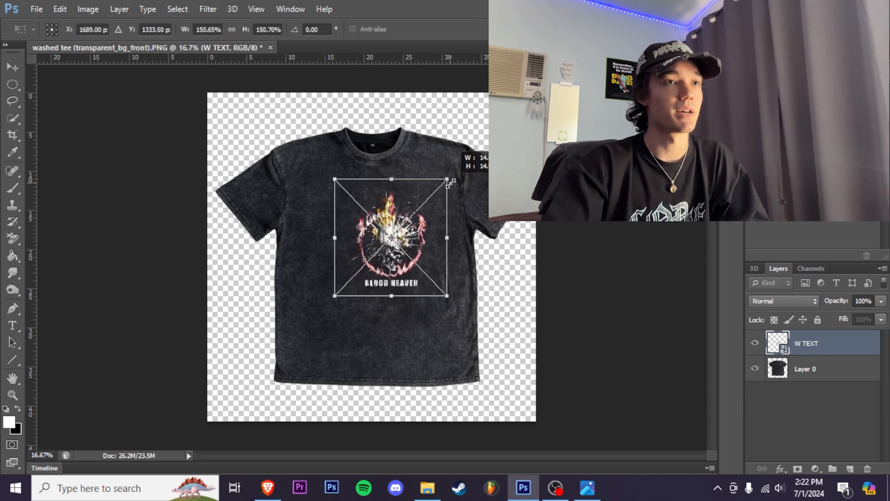
left_click_drag(416, 271, 414, 244)
left_click_drag(433, 178, 536, 66)
left_click_drag(519, 170, 432, 205)
left_click_drag(451, 327, 516, 393)
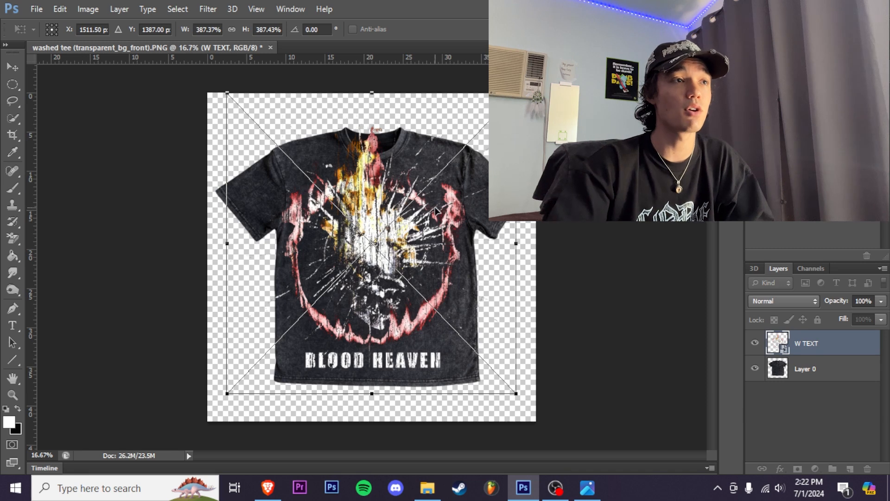
left_click_drag(473, 209, 472, 214)
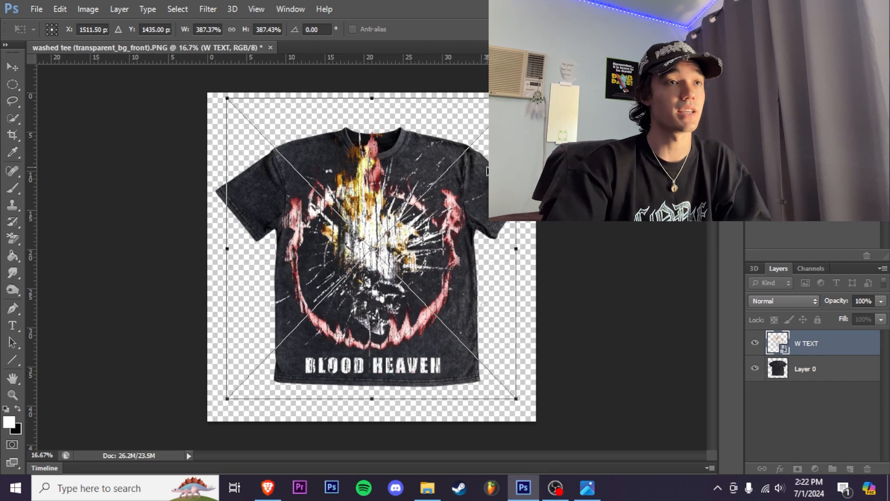
key("Return")
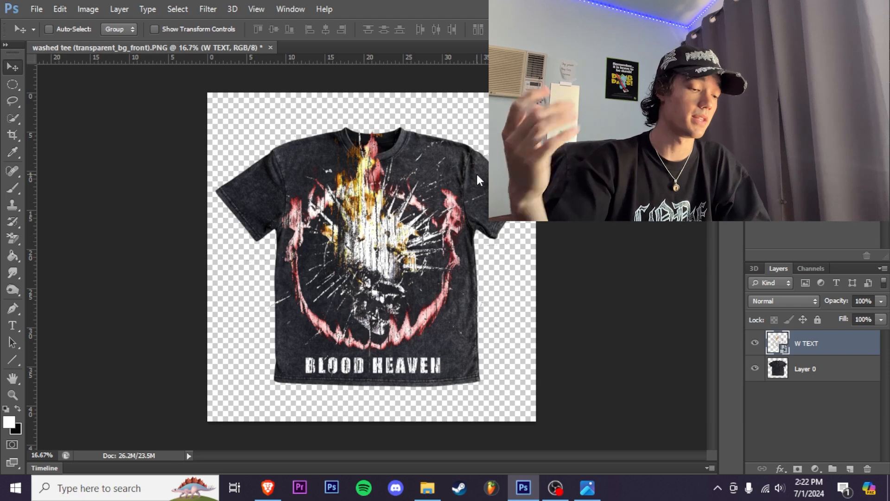
key("ctrl+z")
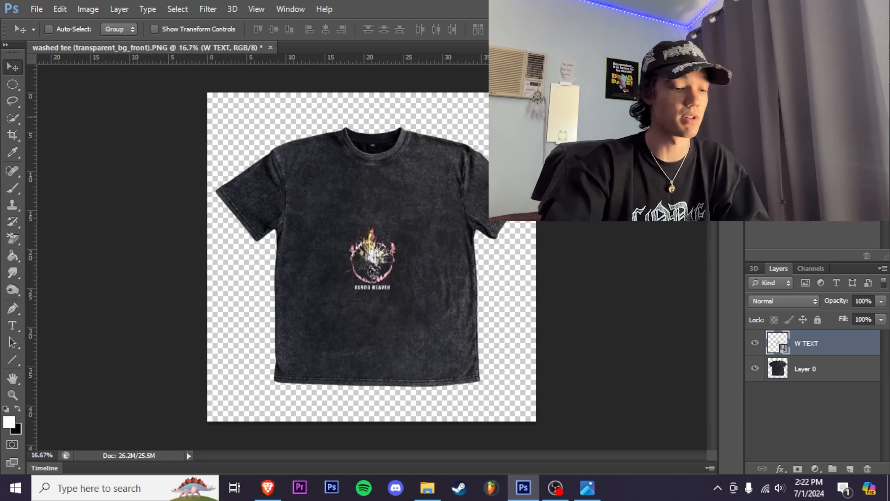
Scale the W TEXT artwork to about 181% and position it on the shirt's chest below the collar.
key("ctrl+t")
left_click_drag(411, 224, 471, 158)
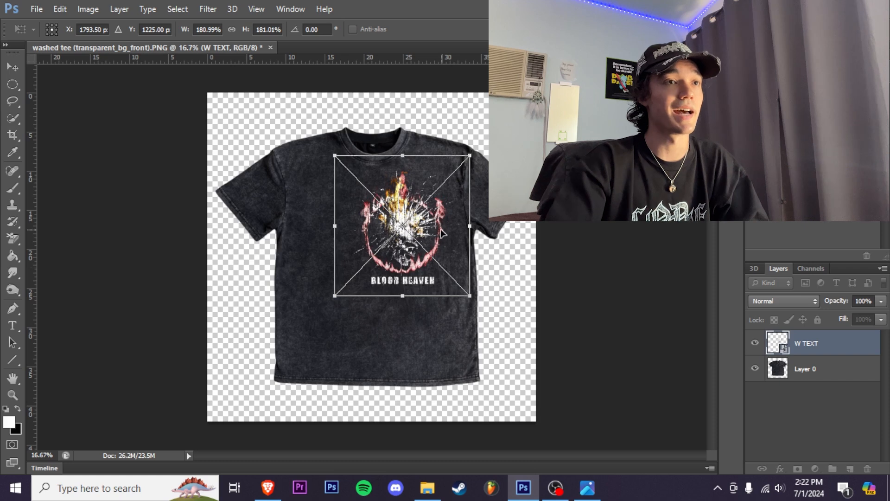
left_click_drag(444, 233, 419, 245)
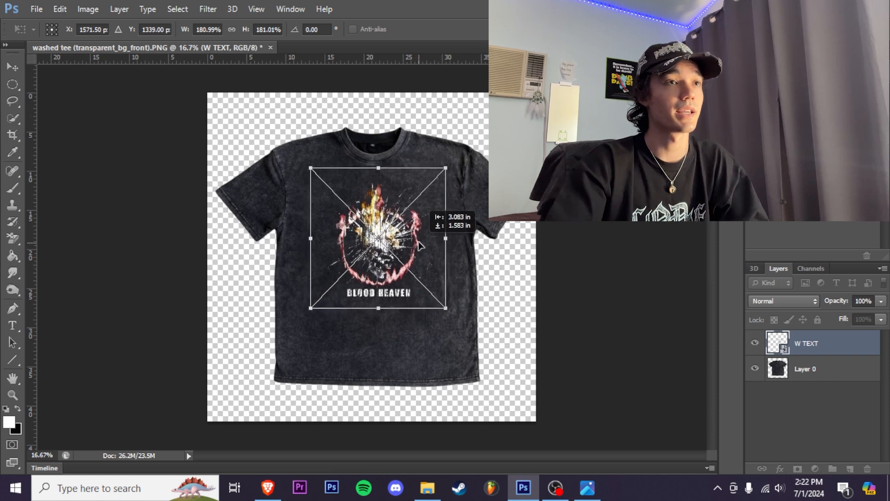
key("Return")
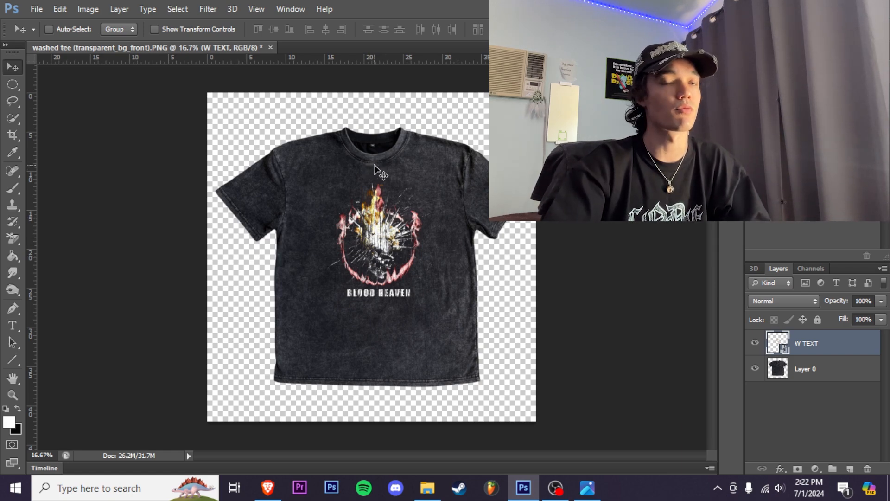
Nudge the W TEXT artwork six increments left and four down to line it up with the shirt's collar.
scroll(370, 168, "up", 1)
scroll(377, 176, "down", 1)
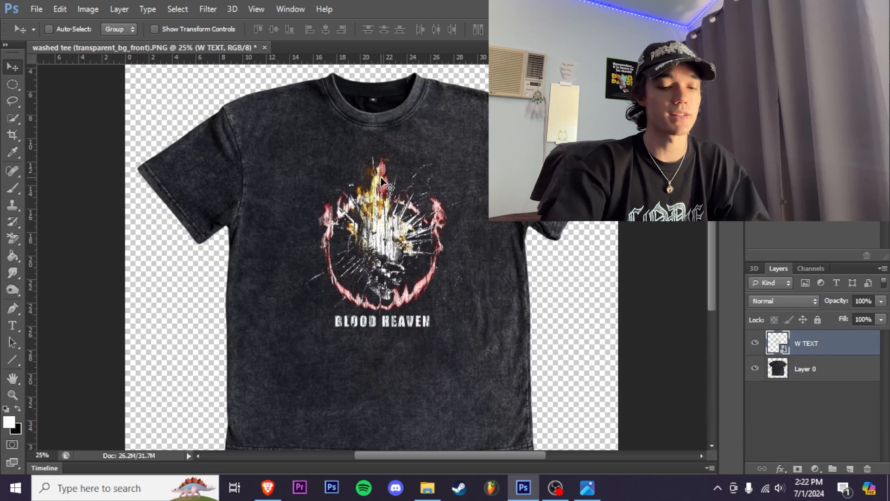
key("Left")
key("Left")
key("Left")
key("Left")
key("Left")
key("Left")
key("Down")
key("Down")
key("Down")
key("Down")
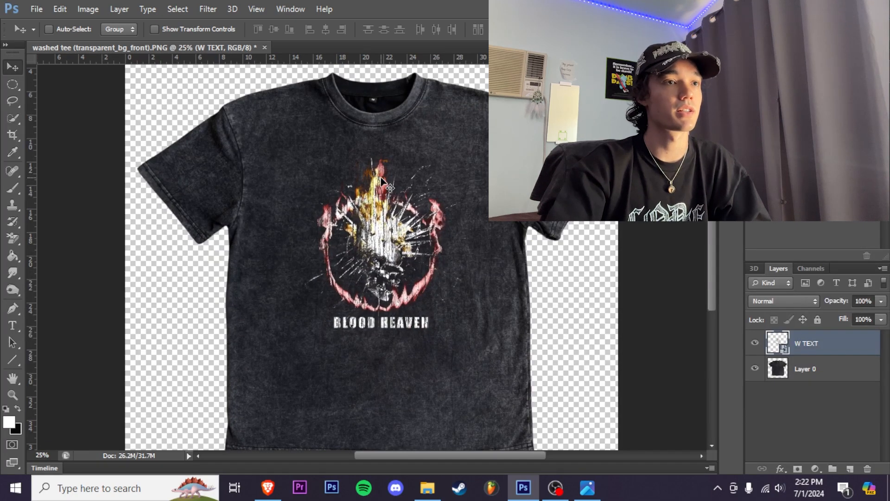
Check the whole shirt and nudge the W TEXT artwork three increments up.
scroll(381, 181, "down", 2)
scroll(381, 180, "up", 1)
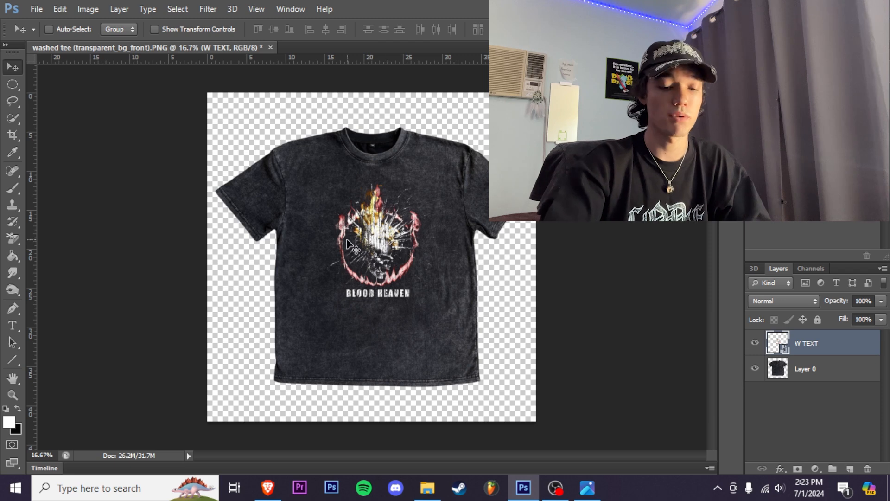
key("Up")
key("Up")
key("Up")
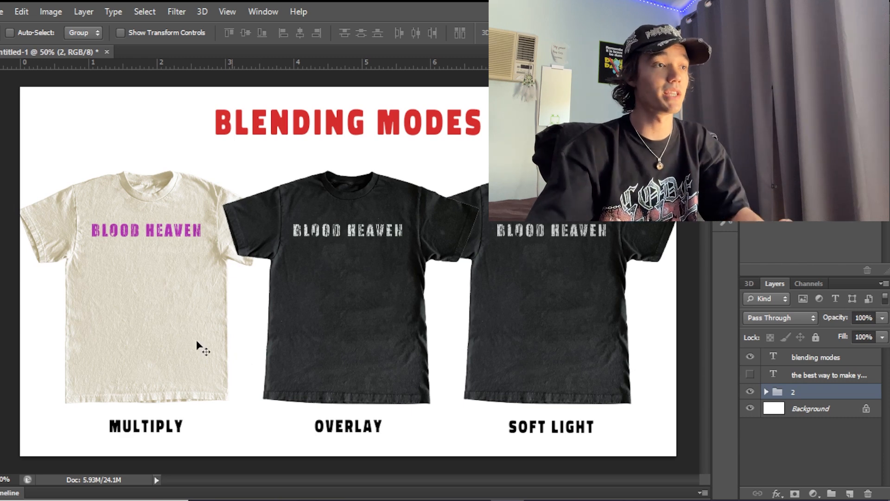
Expand group 2 in the blending modes document and swap the multiply group for unnamed copy 9 to compare the cream shirt's text.
key("ctrl+plus")
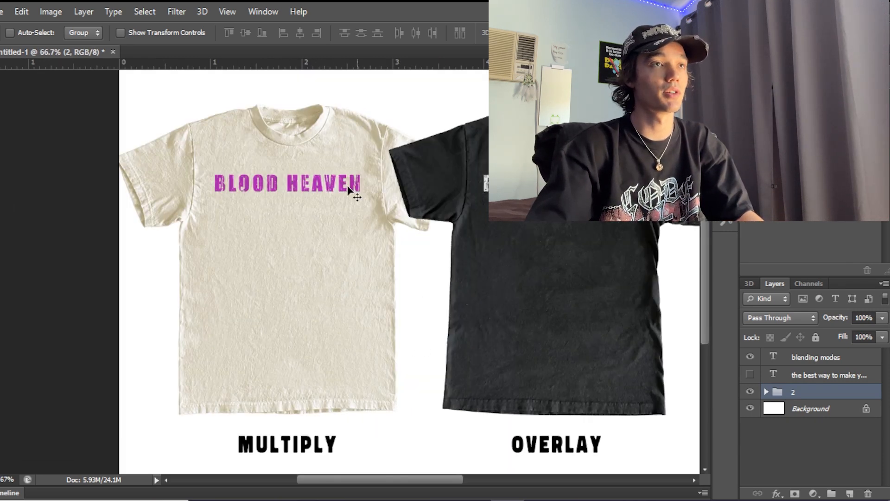
left_click(766, 392)
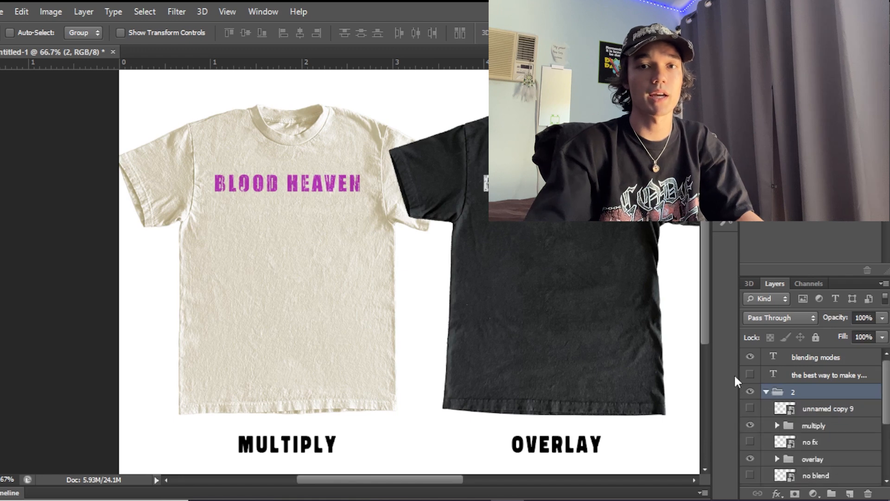
scroll(810, 382, "down", 1)
left_click(750, 408)
left_click(749, 390)
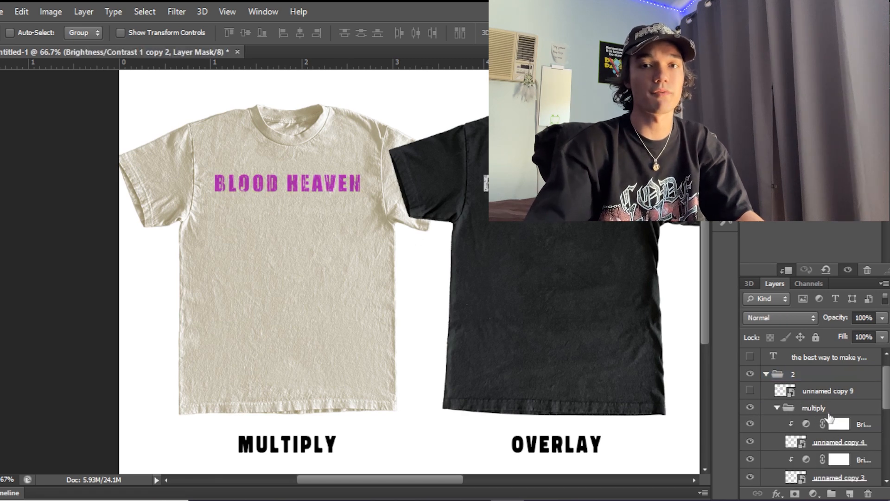
Examine the blend mode and opacity of unnamed copy 3 and unnamed copy 4, and the Brightness/Contrast 1 layer, in the multiply group.
left_click(809, 410)
scroll(824, 430, "down", 1)
left_click(821, 425)
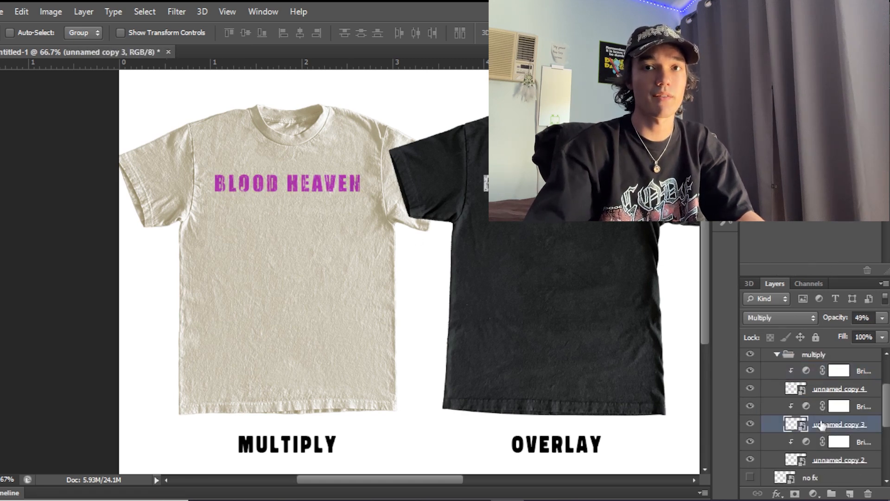
scroll(821, 407, "up", 1)
left_click(817, 406)
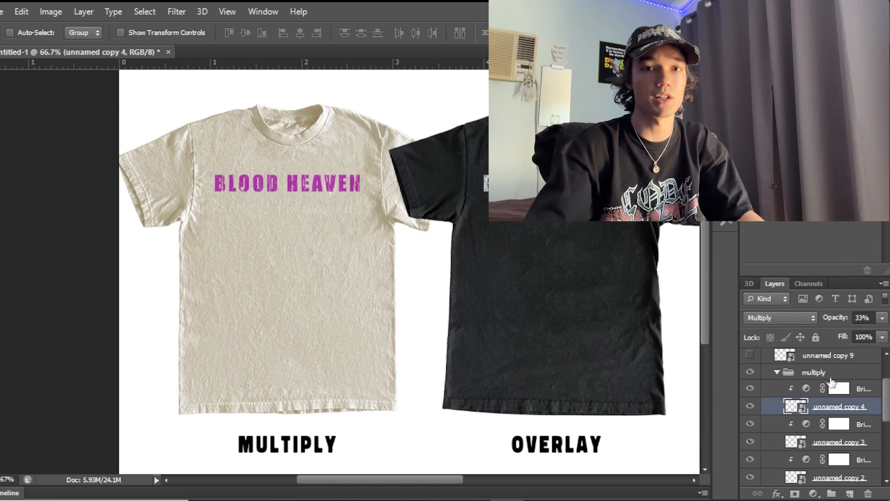
left_click(778, 386)
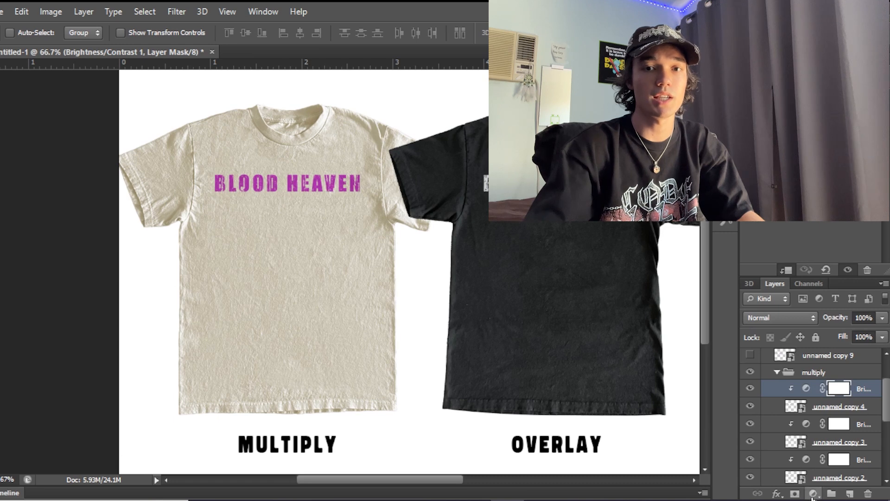
Review the available adjustment layer types and the Brightness/Contrast 1 layer's mask options without applying any, and collapse the multiply group.
left_click(813, 494)
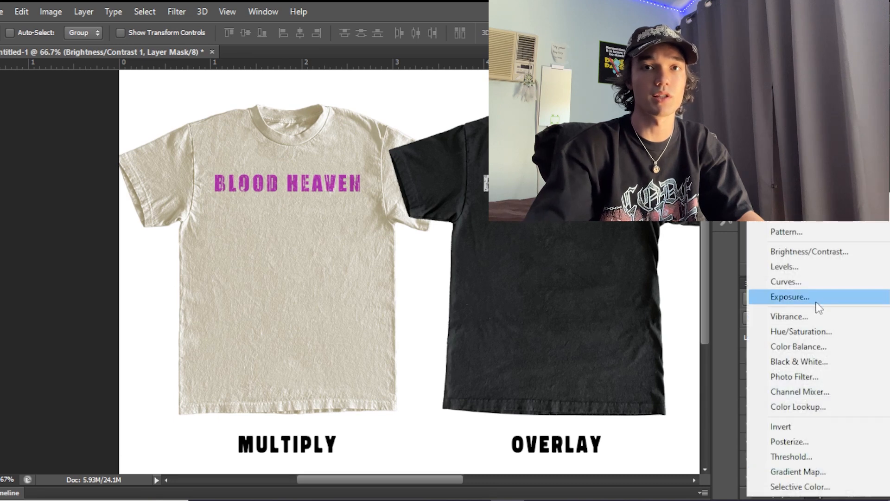
left_click(727, 291)
right_click(801, 390)
left_click(800, 406)
right_click(832, 391)
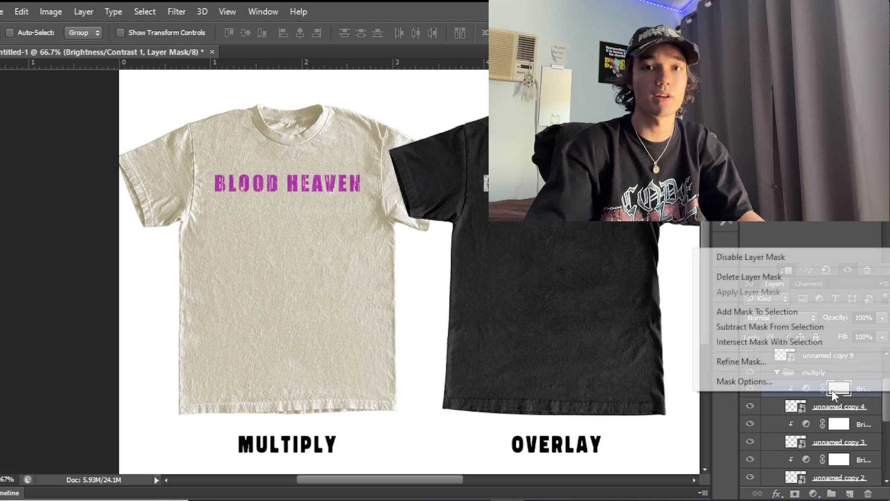
left_click(729, 393)
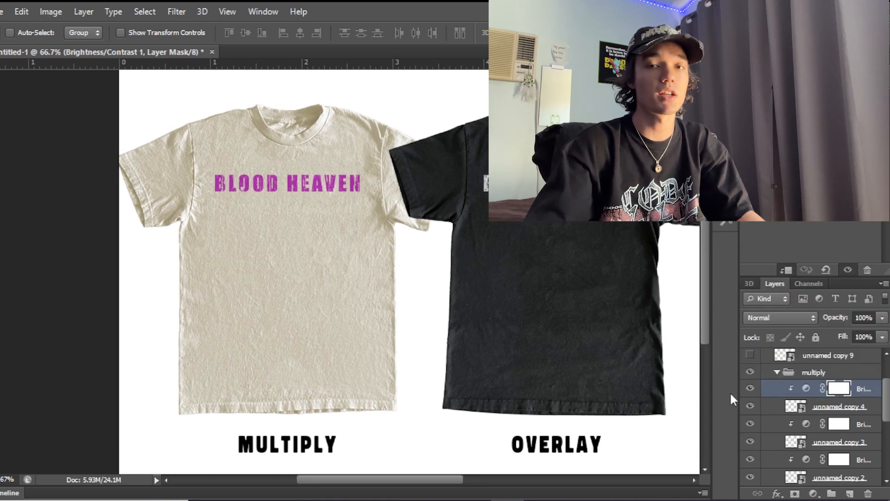
left_click(777, 373)
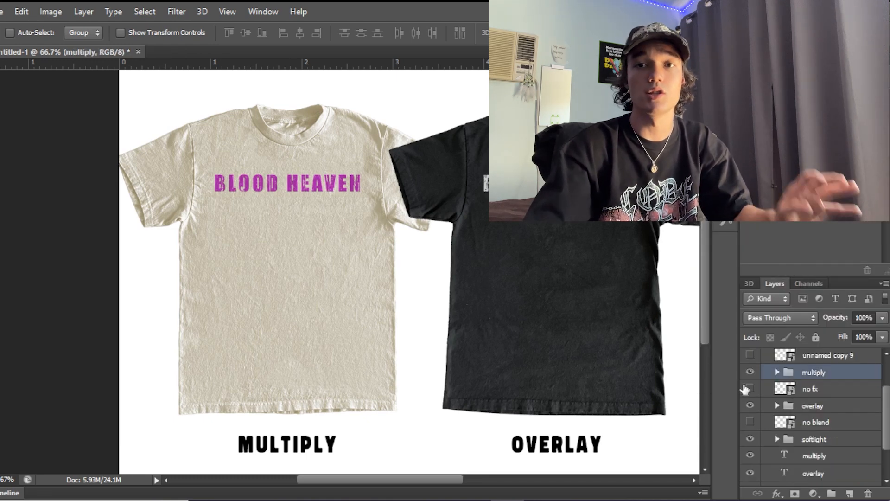
Hide the overlay group and show the no fx layer to compare the text on the middle black shirt without blending.
scroll(561, 233, "right", 3)
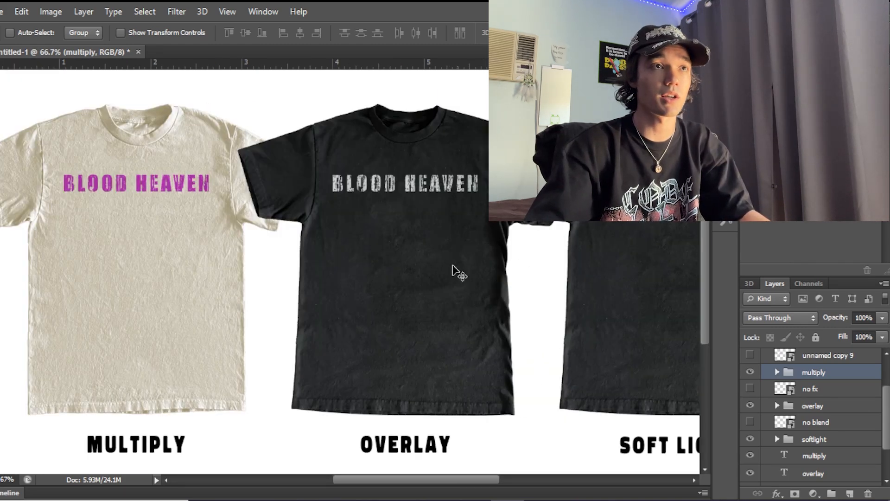
scroll(751, 385, "up", 1)
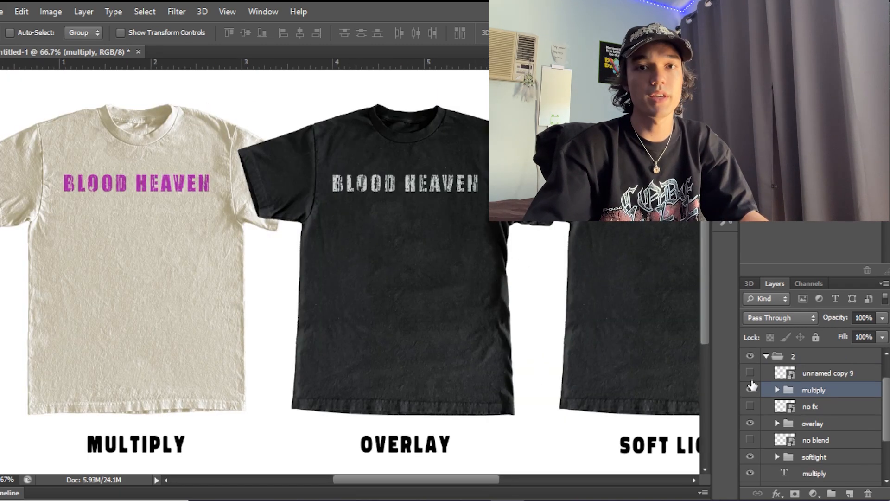
left_click(749, 423)
left_click(749, 406)
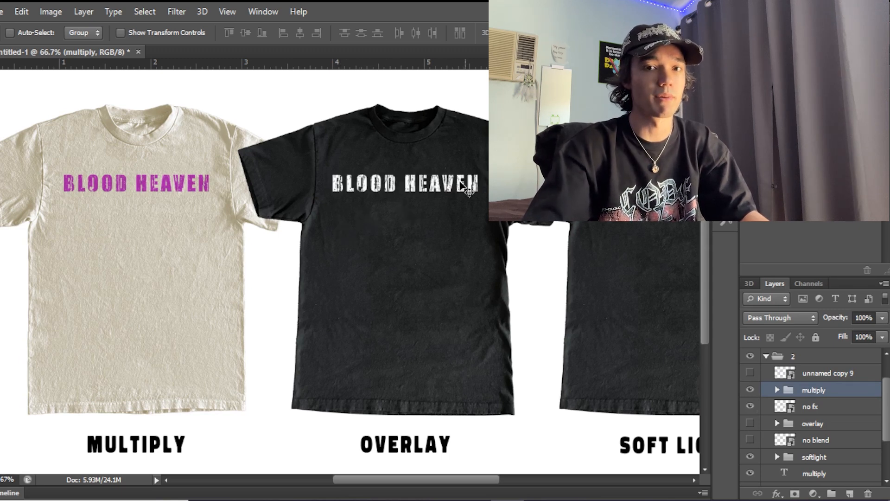
Hide the no fx layer and show the overlay group again, leaving the multiply group visible.
left_click(751, 407)
left_click(749, 390)
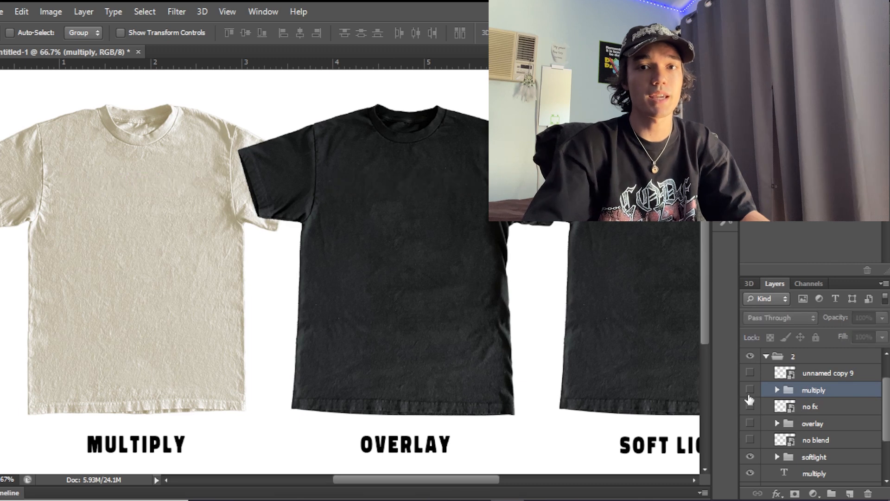
left_click_drag(749, 390, 749, 423)
left_click(750, 407)
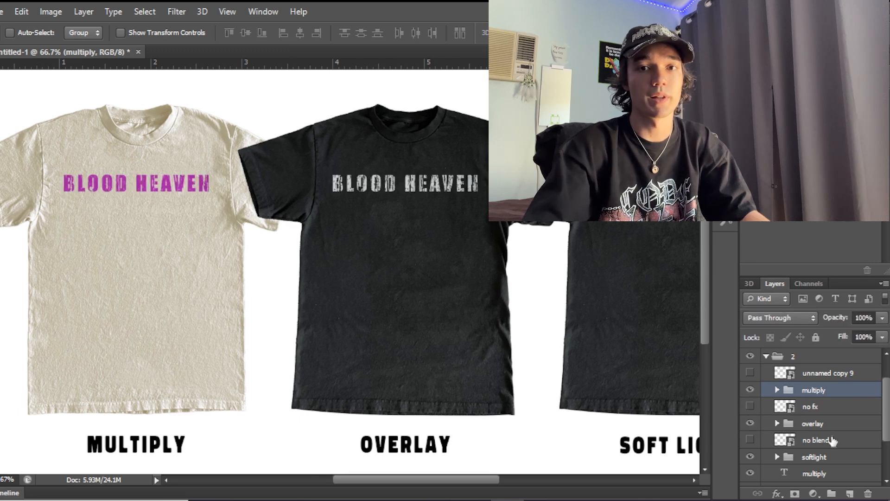
Expand the overlay group and examine the blend mode and opacity of the unnamed and unnamed copy 6 layers.
left_click(757, 436)
left_click(787, 425)
left_click(778, 424)
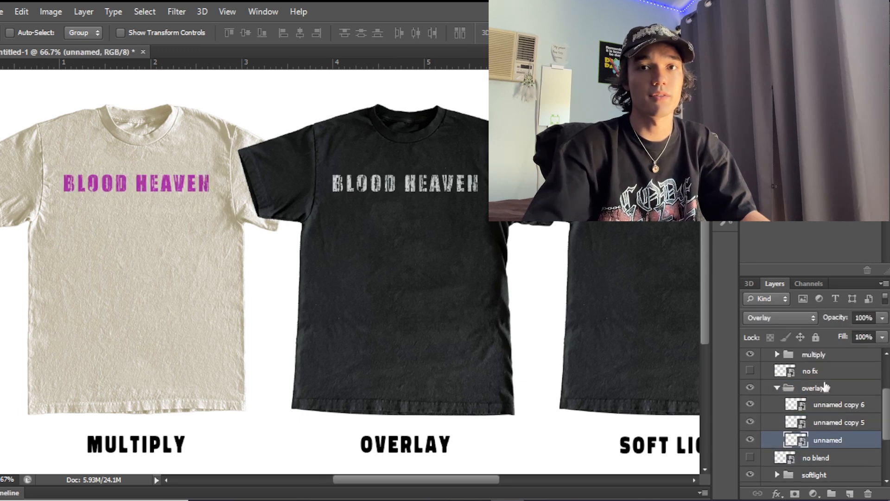
left_click(825, 404)
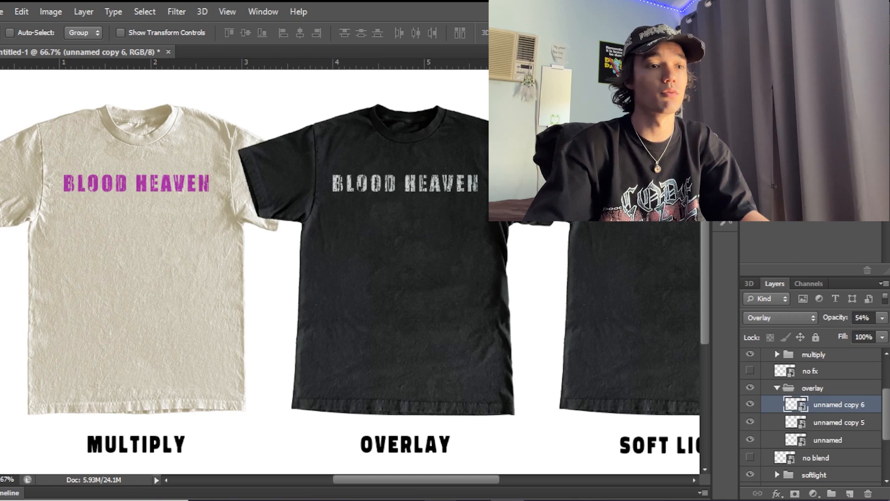
Expand the softlight group and examine the blend mode and opacity of unnamed copy 8 and unnamed copy 7.
left_click_drag(415, 482, 489, 482)
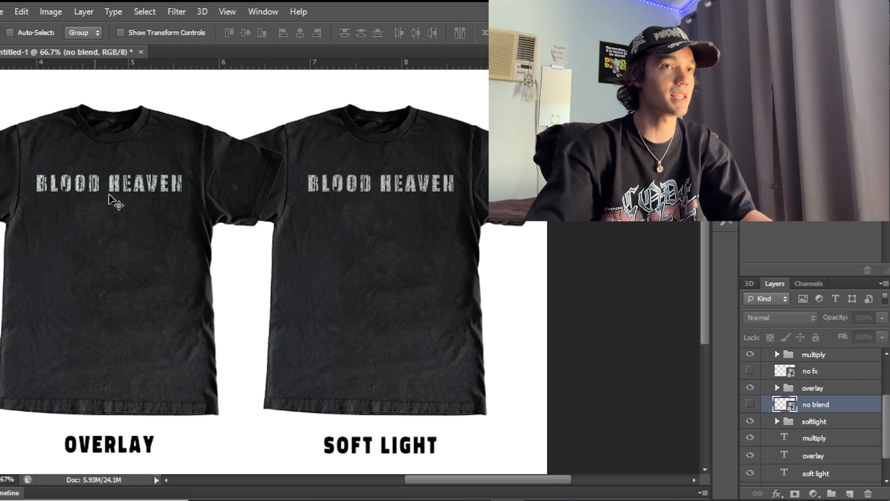
left_click(777, 421)
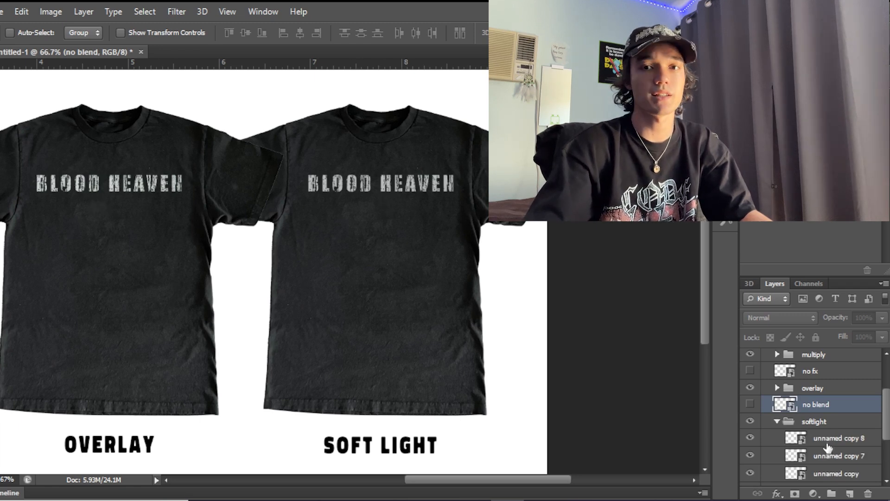
left_click(830, 438)
left_click(849, 457)
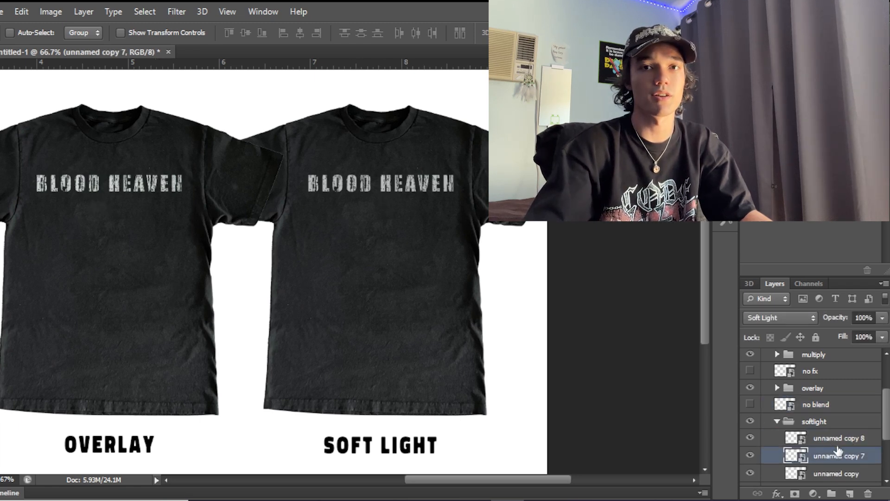
left_click(837, 435)
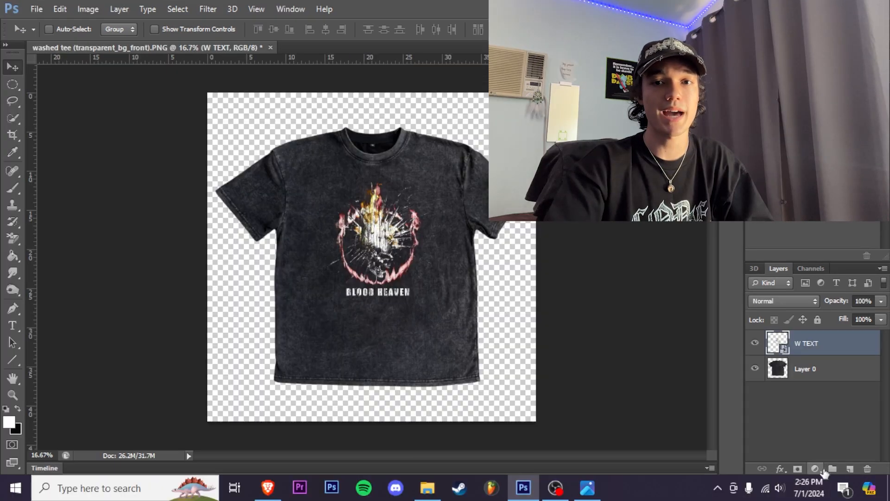
Add a black solid colour fill layer to the washed tee document and place it beneath Layer 0.
left_click(823, 469)
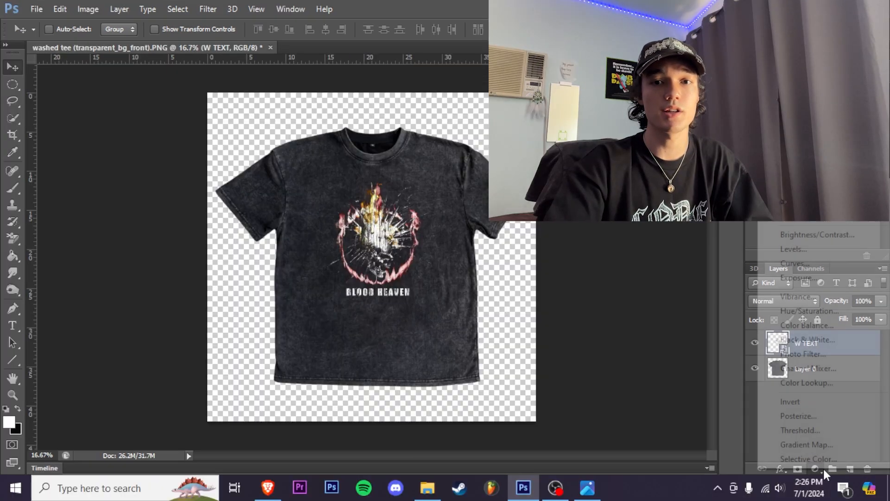
left_click(800, 222)
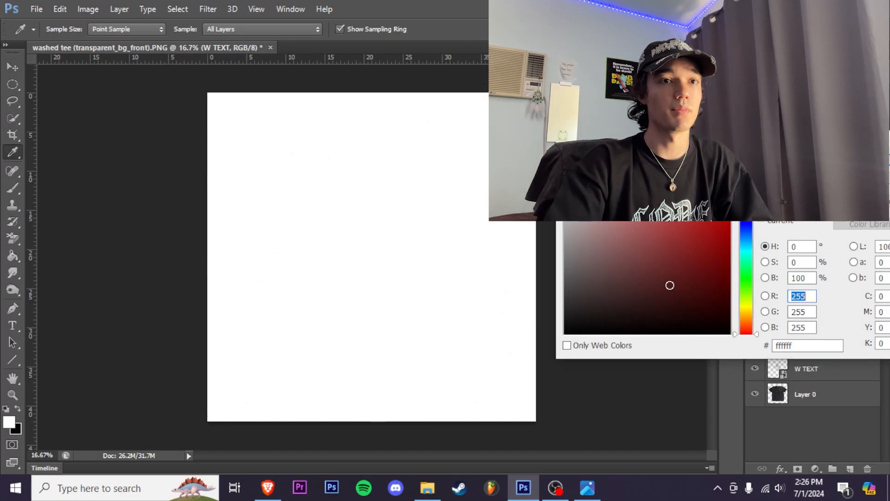
left_click_drag(669, 286, 563, 334)
left_click(866, 160)
left_click_drag(828, 340, 816, 399)
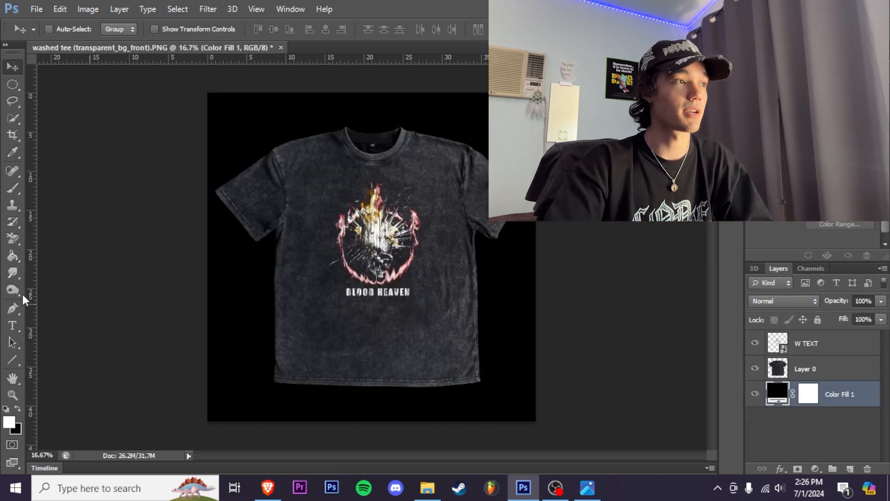
Add the text "shop now" below the tee in the red Spot font at 72 pt.
left_click(12, 325)
left_click(354, 398)
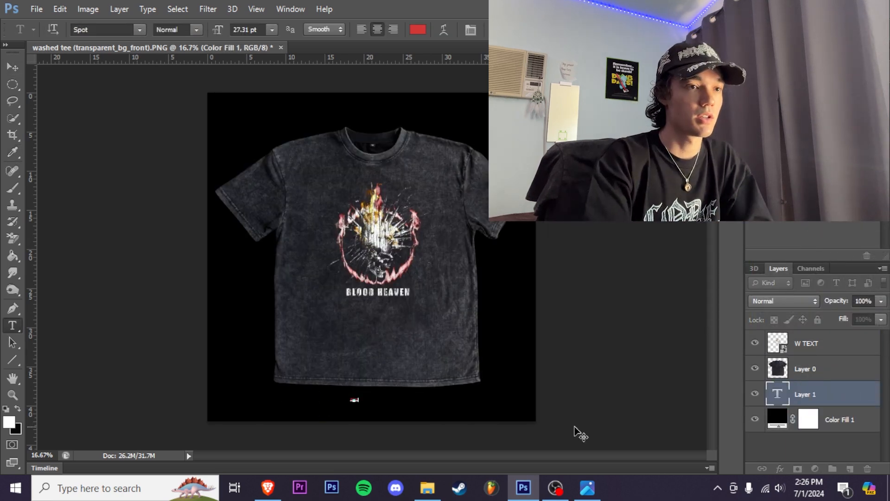
left_click(272, 30)
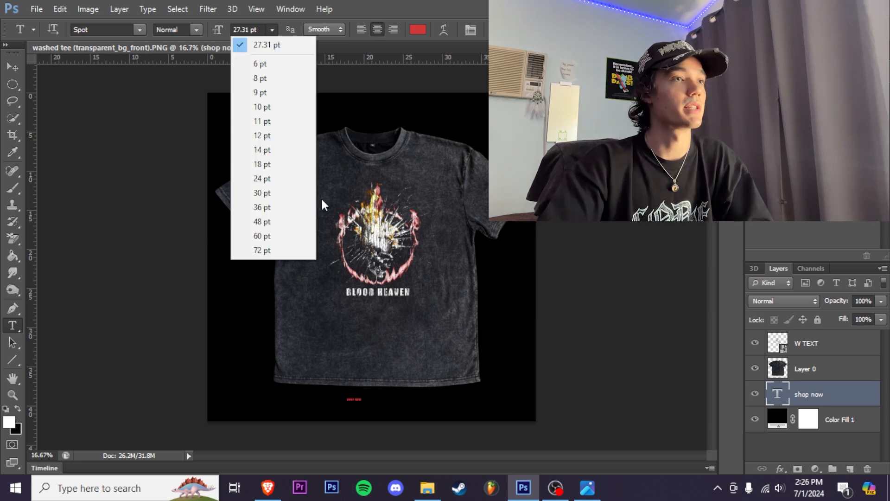
left_click(294, 250)
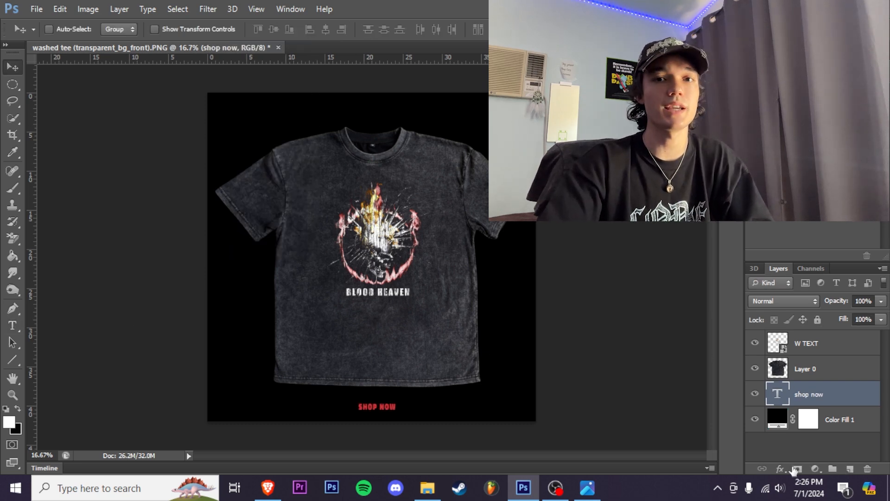
Recolour the Color Fill 1 background to white (ffffff) and briefly hide it to compare with transparency.
double_click(778, 421)
left_click_drag(580, 185, 459, 82)
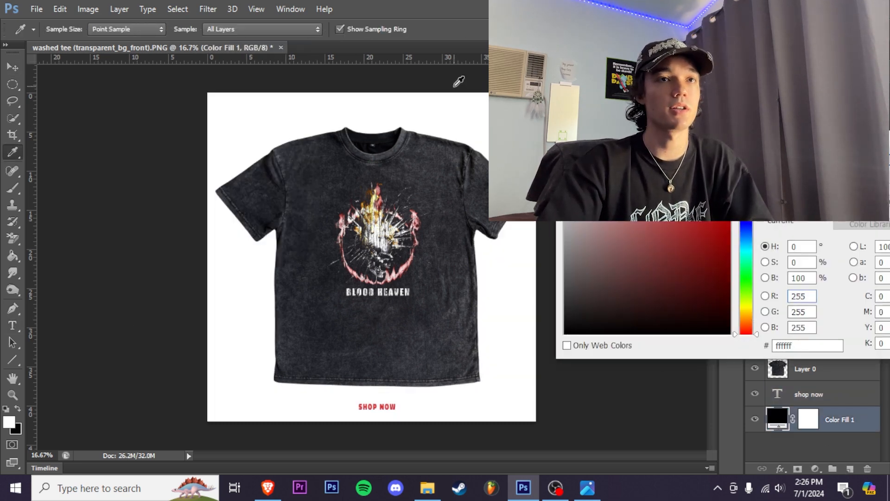
key("Return")
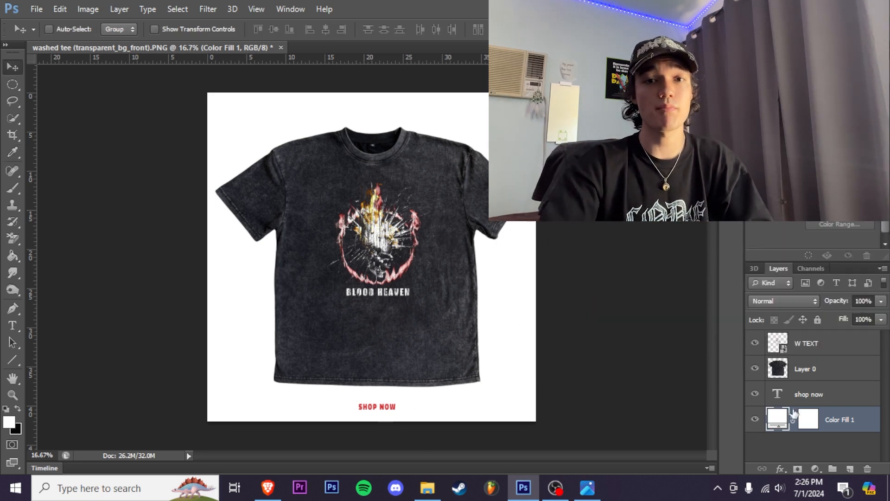
left_click(756, 420)
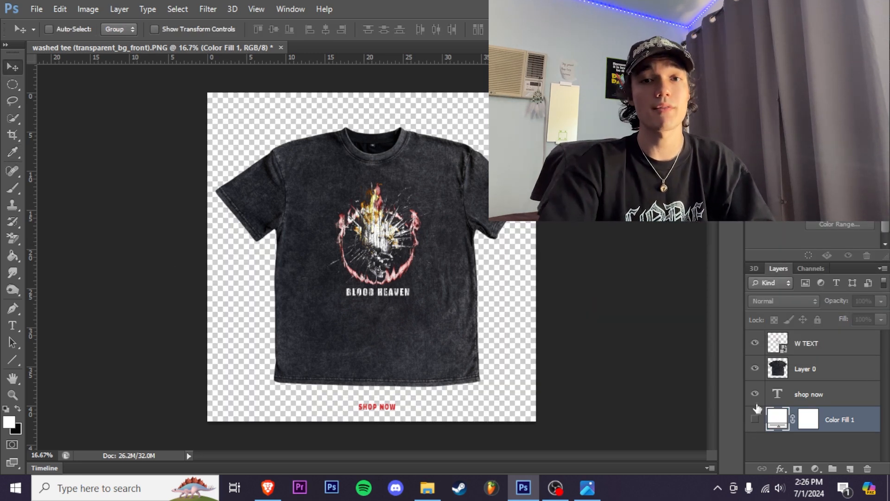
left_click(755, 418)
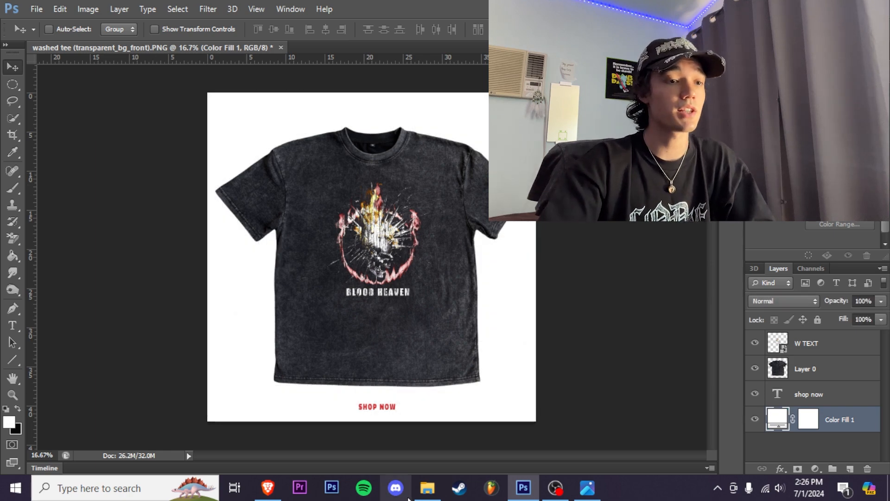
Place Black Hoodie Front Blank.png from the Other Mockups folder into the tee document above Color Fill 1.
left_click(427, 488)
double_click(367, 153)
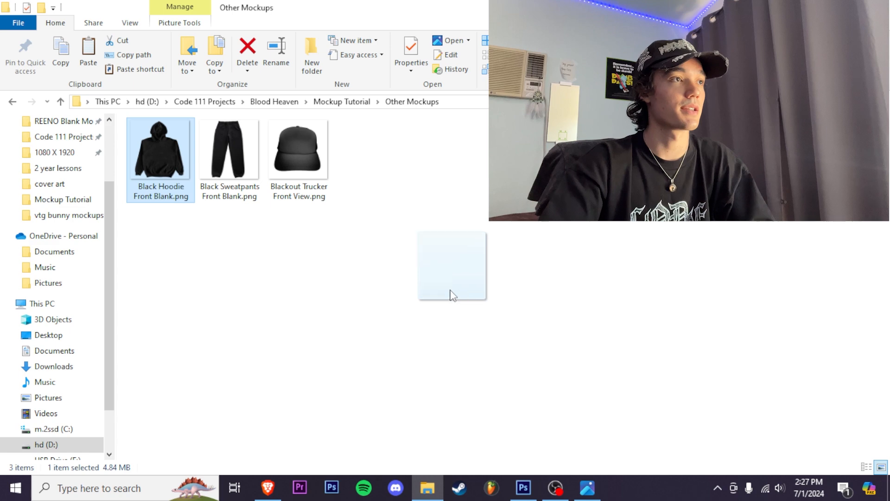
left_click_drag(450, 291, 515, 403)
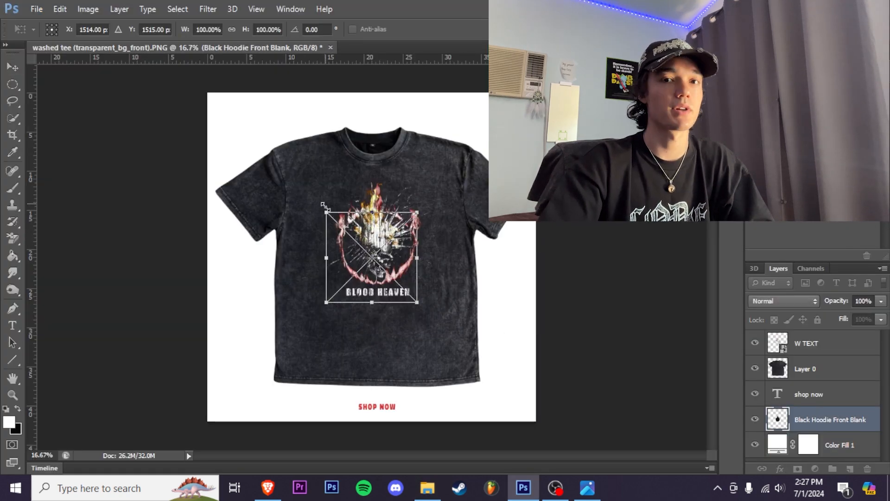
Scale the placed hoodie to about 358% to fill the canvas, centre it and clear the selection.
left_click_drag(324, 212, 208, 93)
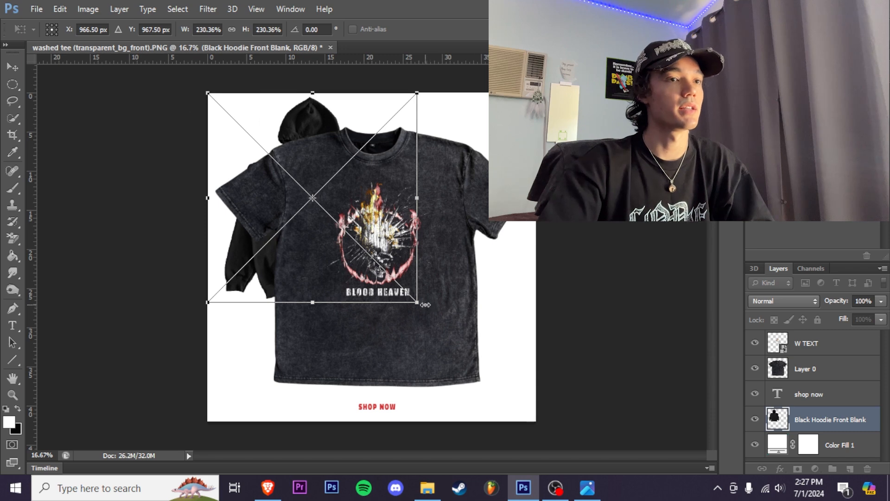
left_click_drag(425, 305, 534, 419)
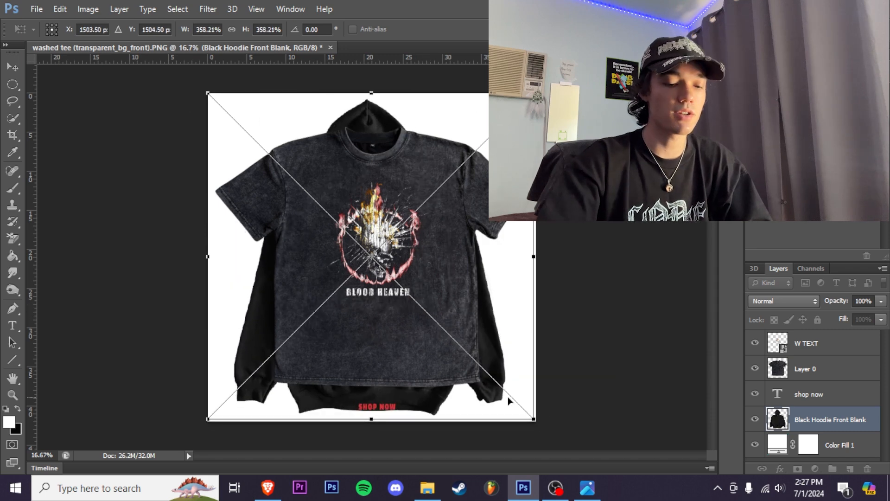
key("Return")
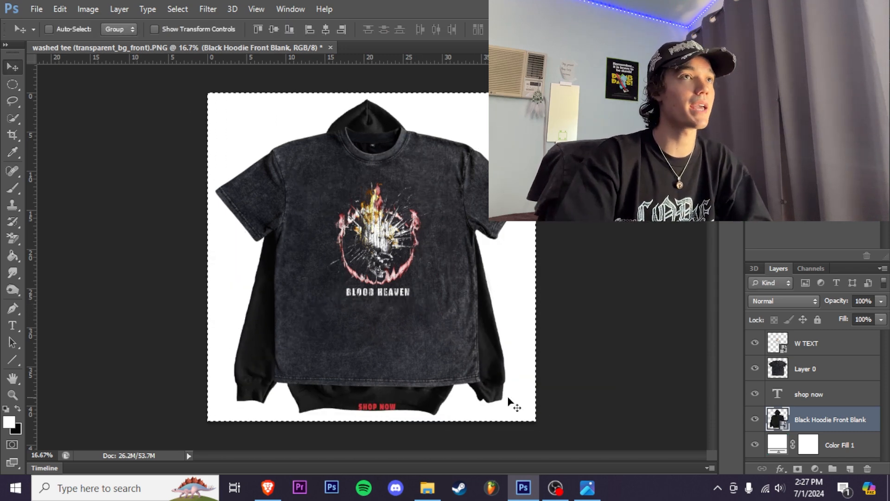
key("ctrl+d")
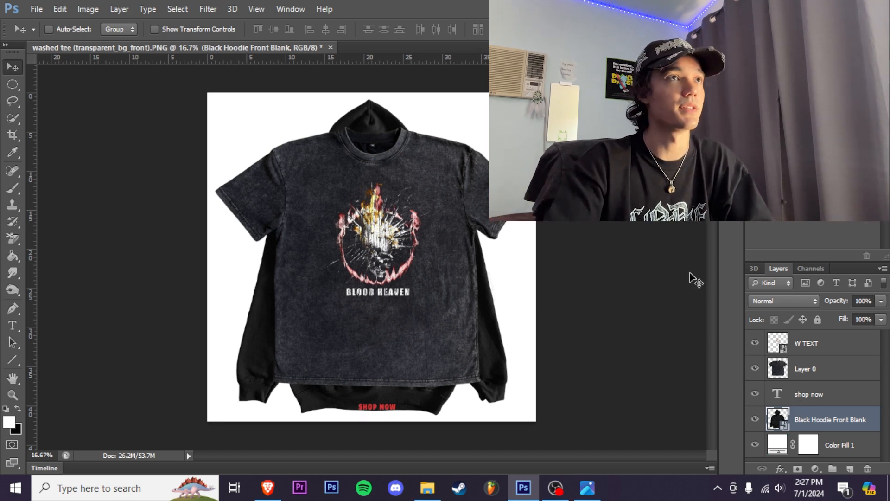
Hide the Layer 0 tee and the shop now text so only the hoodie and graphic show.
left_click(754, 368)
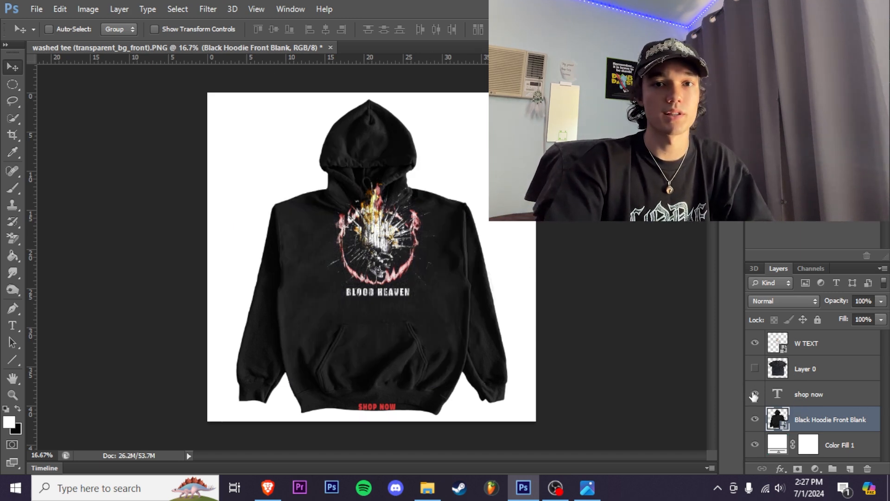
left_click(755, 393)
Move the W TEXT graphic down onto the hoodie's chest and scale it to about 140%, above the pocket.
left_click(808, 345)
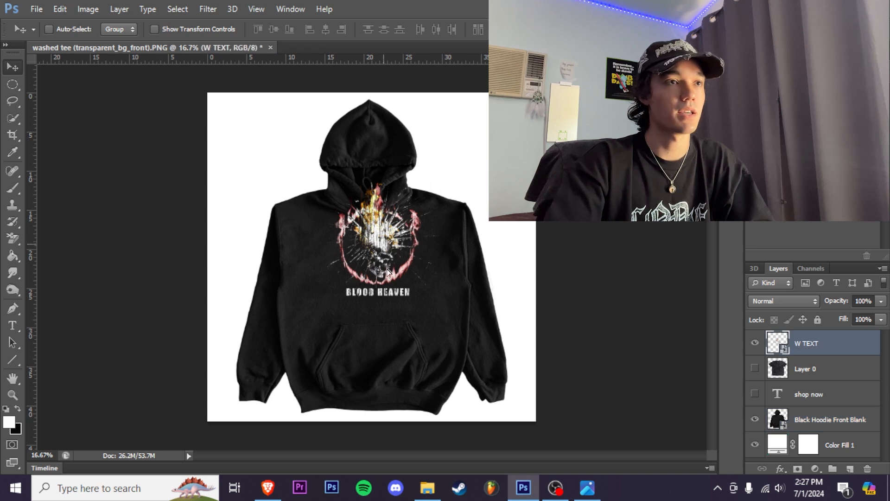
left_click_drag(387, 271, 388, 274)
key("ctrl+t")
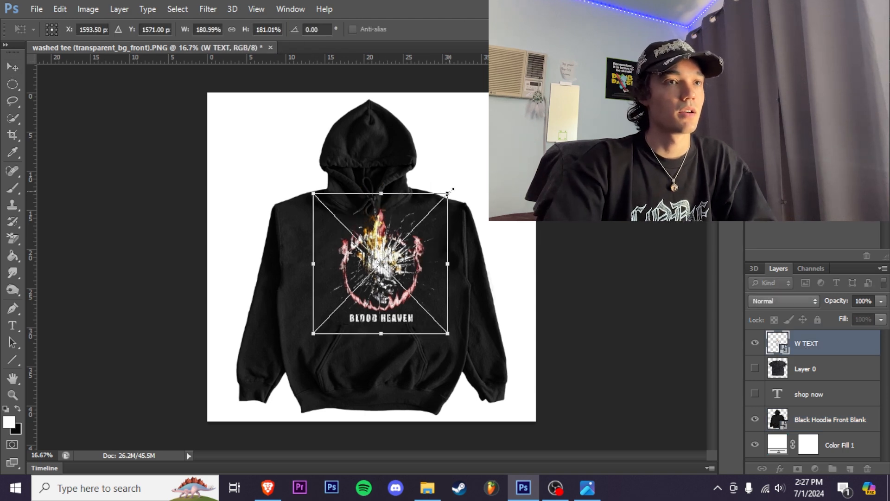
left_click_drag(445, 195, 417, 225)
left_click_drag(388, 284, 391, 272)
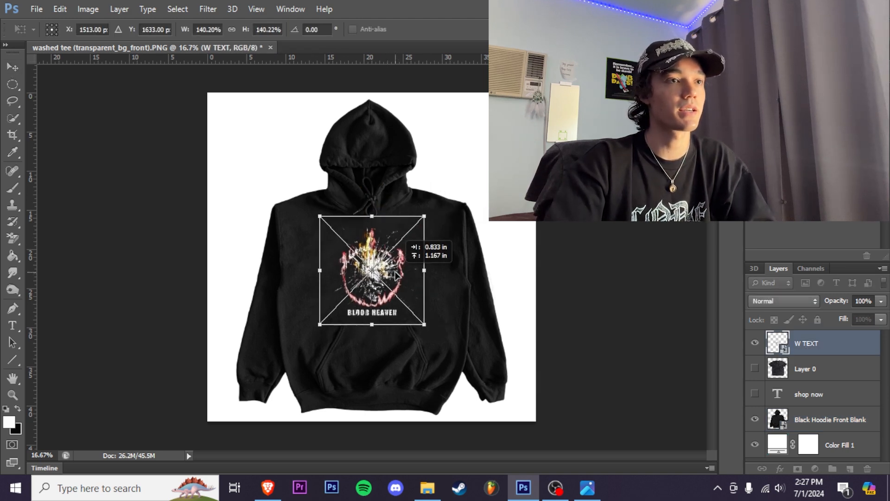
key("Return")
Fine-tune the W TEXT graphic's placement between the hoodie's drawstrings and front pocket.
key("ctrl+plus")
key("ctrl+plus")
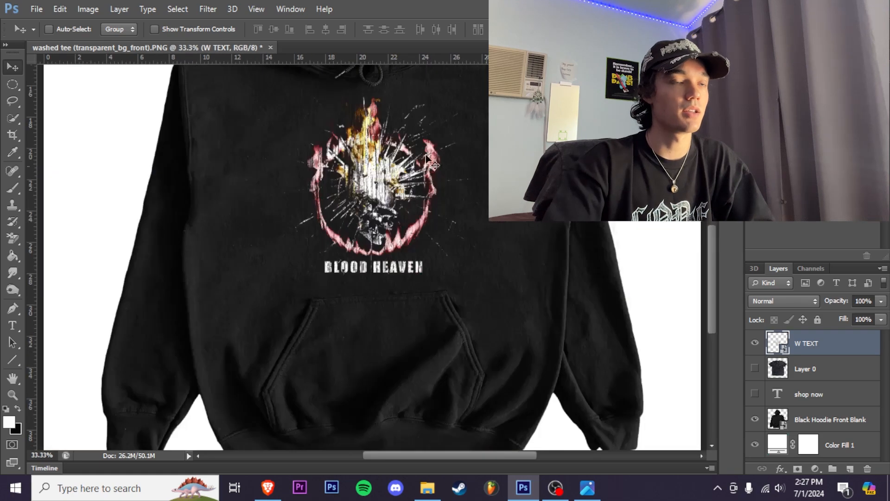
key("ctrl+t")
left_click_drag(238, 179, 237, 181)
key("Return")
key("ctrl+minus")
key("ctrl+minus")
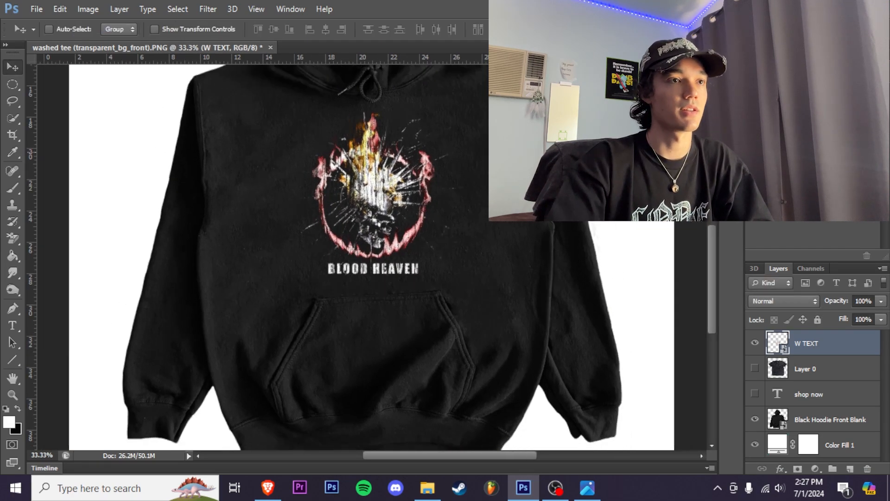